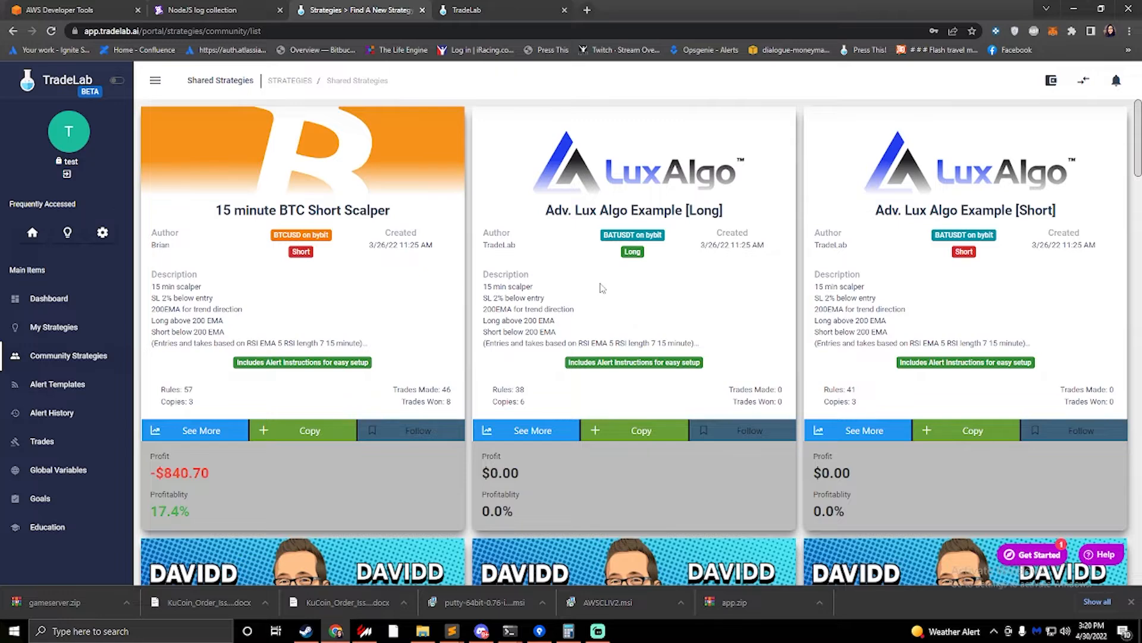
Find the Generic DCA Example among the community strategies and copy it to your own strategies
{"action": "scroll", "coordinate": [601, 288], "scroll_direction": "down", "scroll_amount": 6}
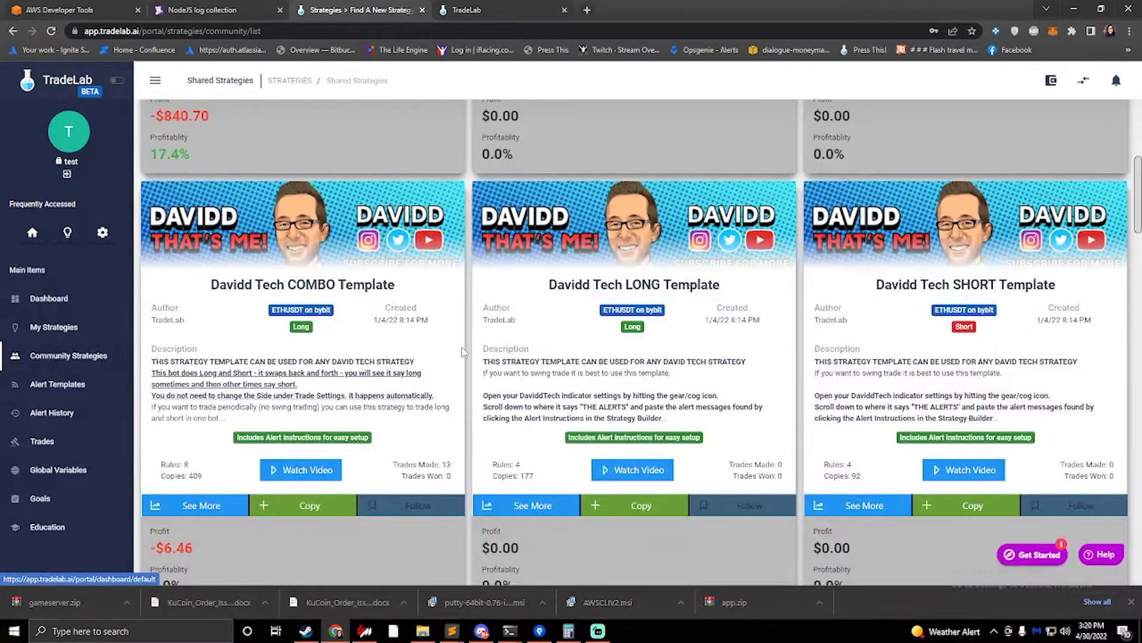
{"action": "scroll", "coordinate": [462, 347], "scroll_direction": "down", "scroll_amount": 6}
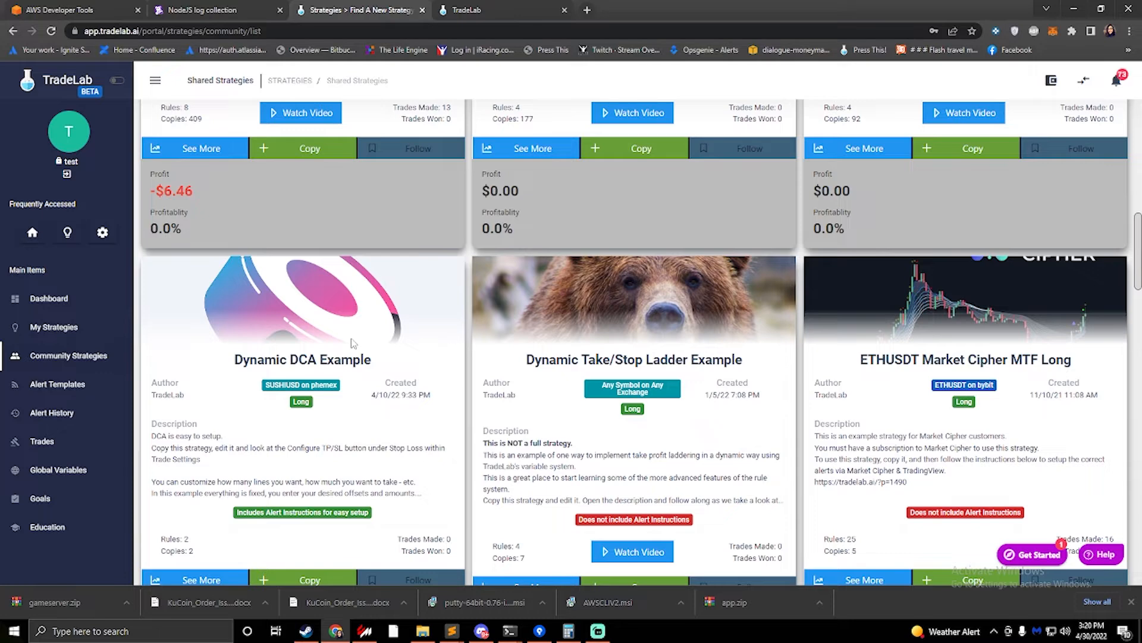
{"action": "scroll", "coordinate": [352, 343], "scroll_direction": "down", "scroll_amount": 1}
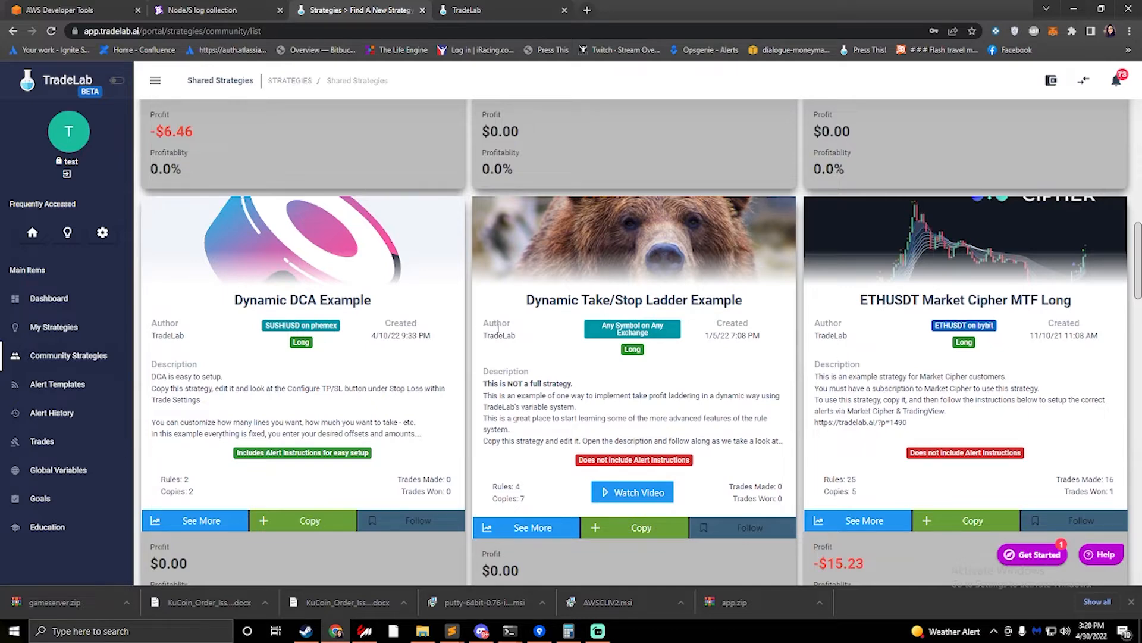
{"action": "scroll", "coordinate": [498, 328], "scroll_direction": "down", "scroll_amount": 3}
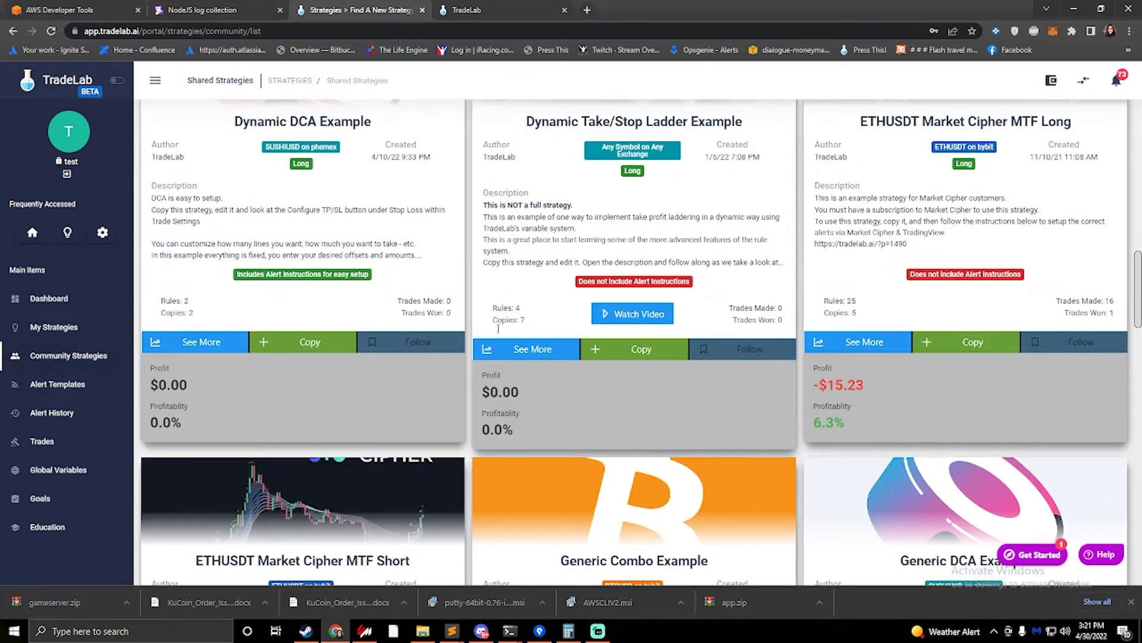
{"action": "scroll", "coordinate": [497, 328], "scroll_direction": "down", "scroll_amount": 2}
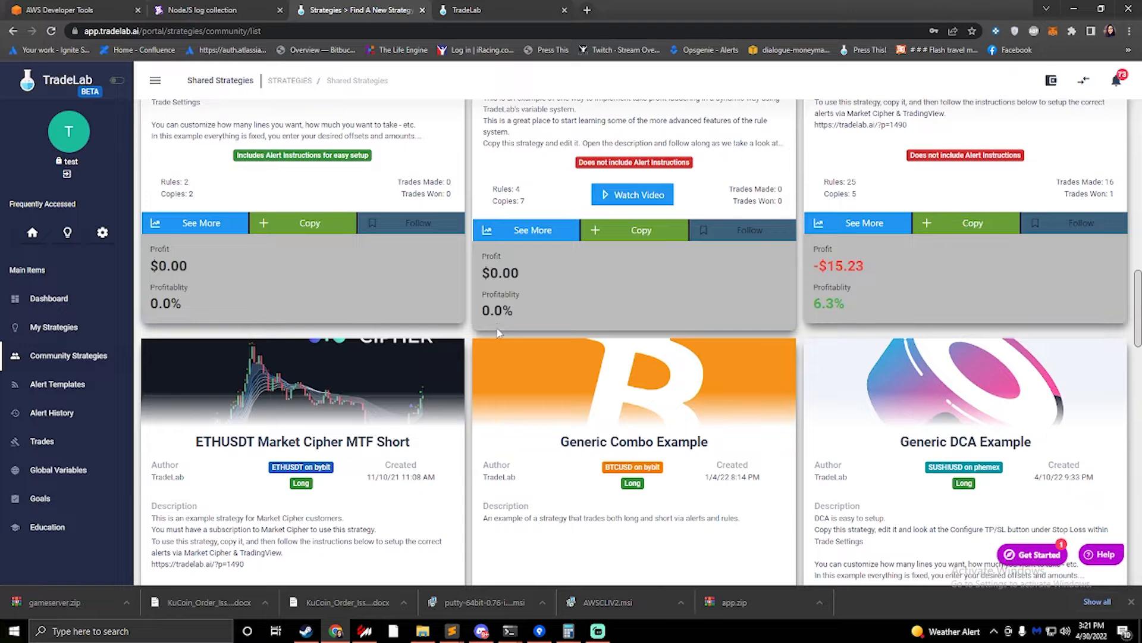
{"action": "scroll", "coordinate": [498, 328], "scroll_direction": "down", "scroll_amount": 3}
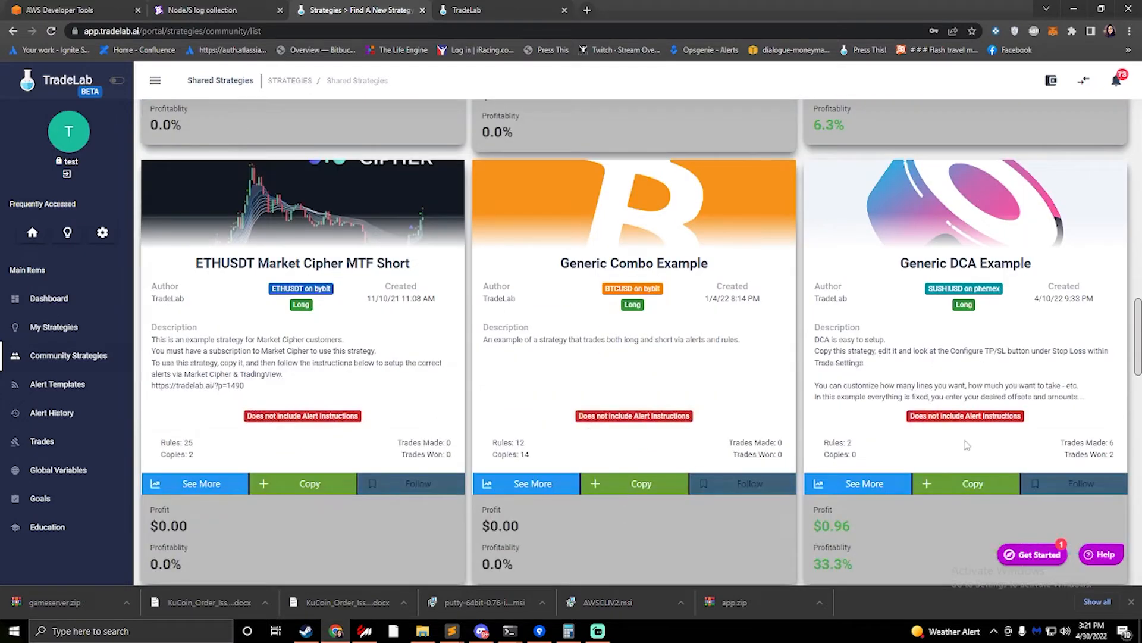
{"action": "left_click", "coordinate": [968, 489]}
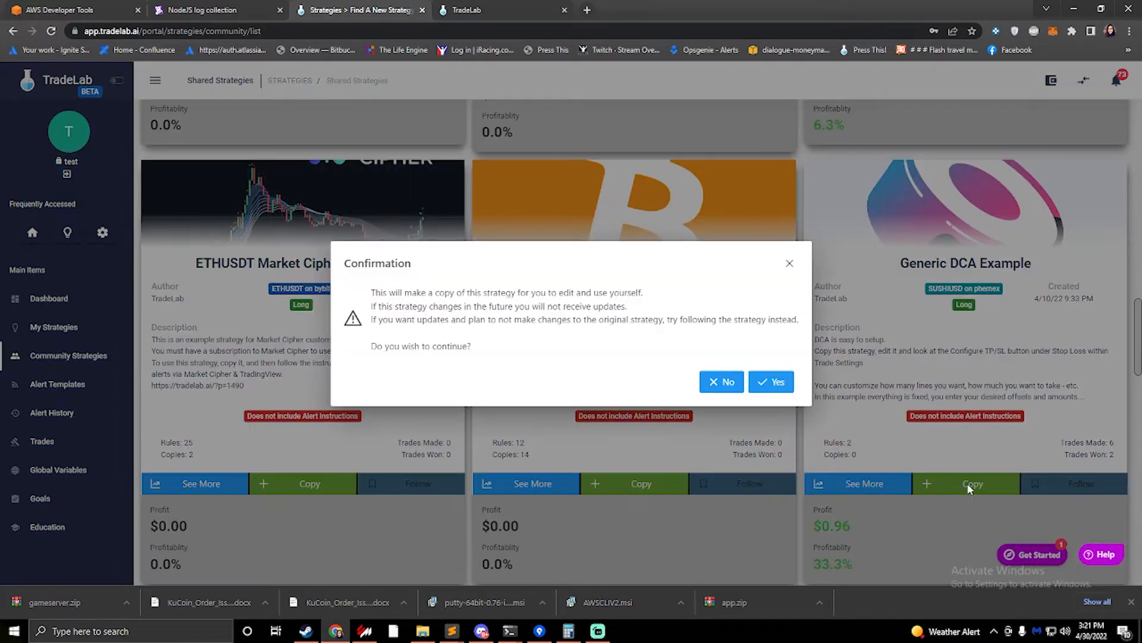
{"action": "left_click", "coordinate": [777, 387]}
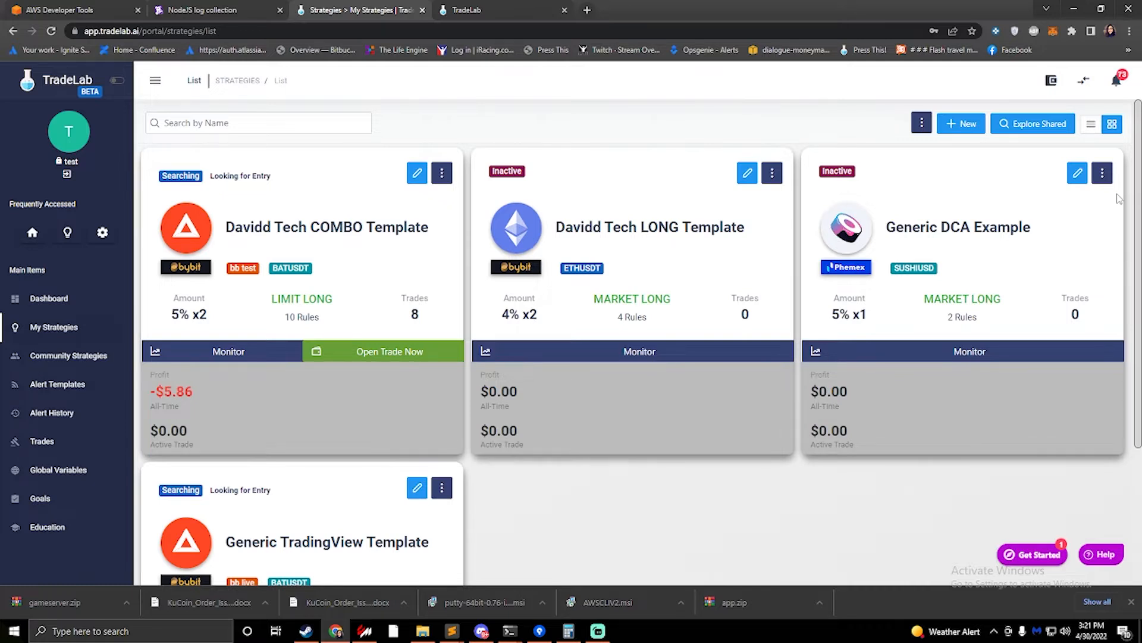
Open the copied Generic DCA Example for editing and show its TP/SL lines in quick edit mode
{"action": "left_click", "coordinate": [1086, 179]}
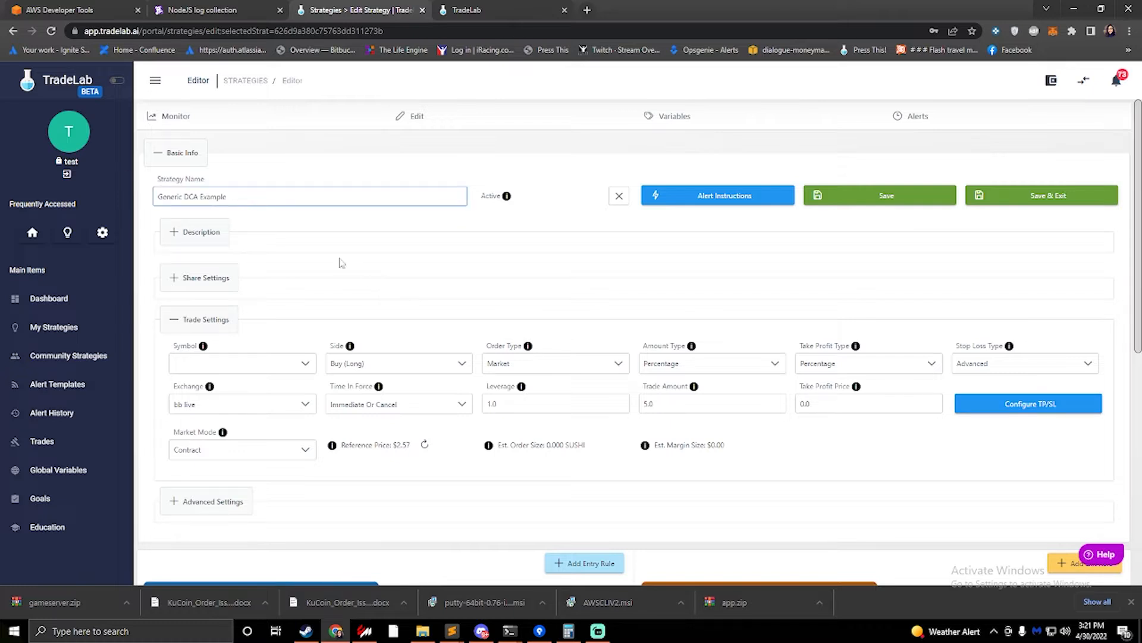
{"action": "left_click", "coordinate": [1038, 410]}
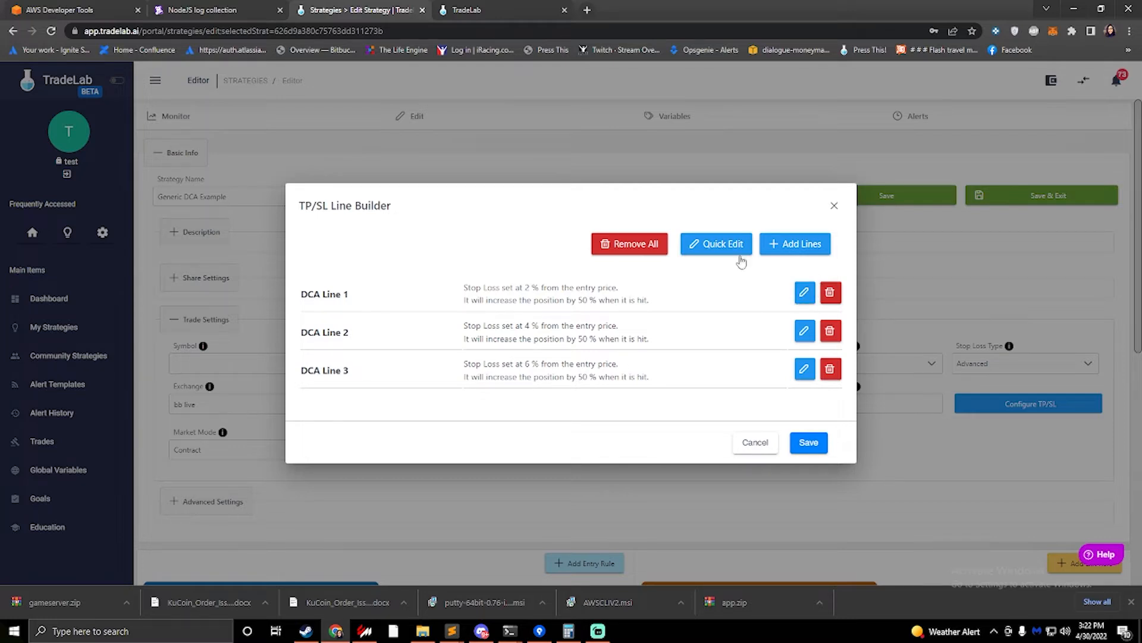
{"action": "left_click", "coordinate": [717, 244]}
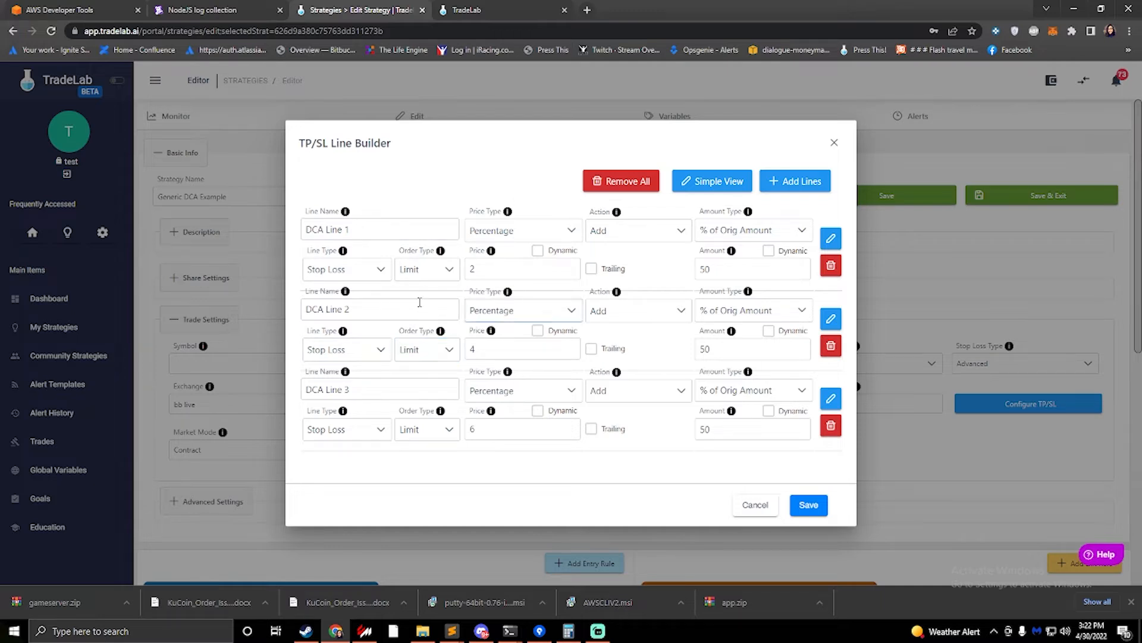
Start adding a single stop loss line and place it at a price of 8 percent
{"action": "left_click", "coordinate": [804, 188]}
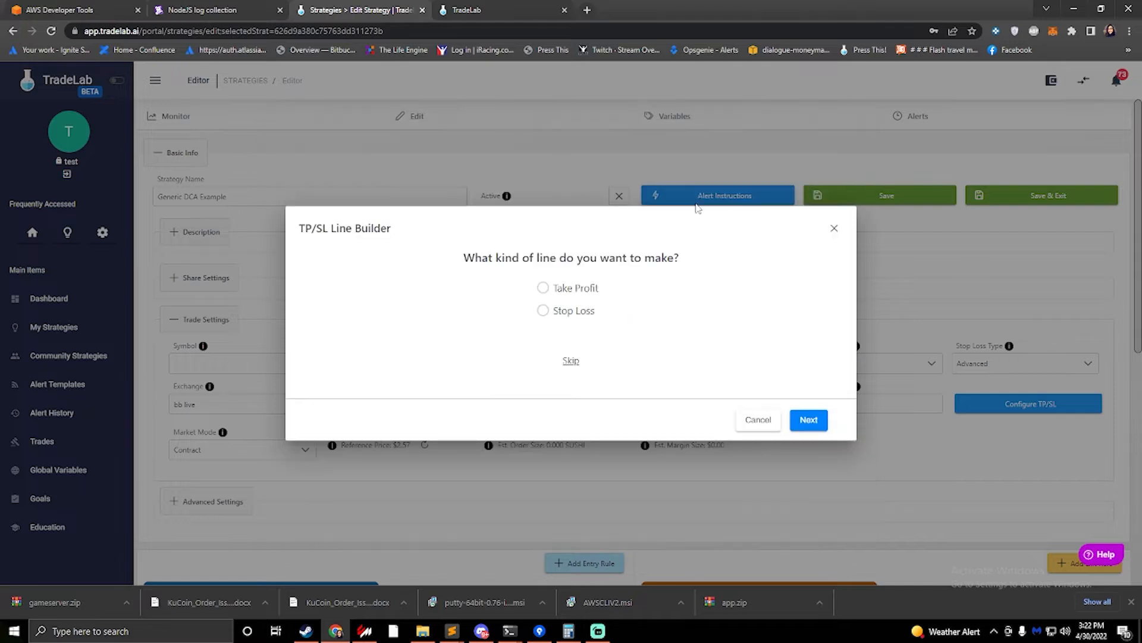
{"action": "left_click", "coordinate": [542, 310]}
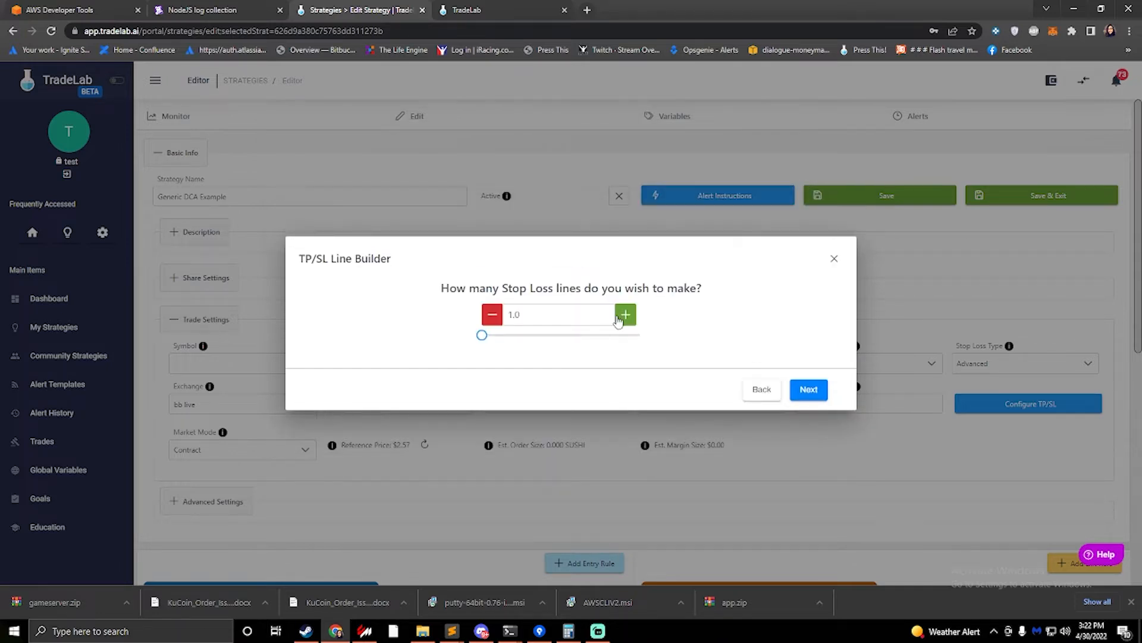
{"action": "left_click", "coordinate": [540, 318]}
{"action": "left_click", "coordinate": [824, 391]}
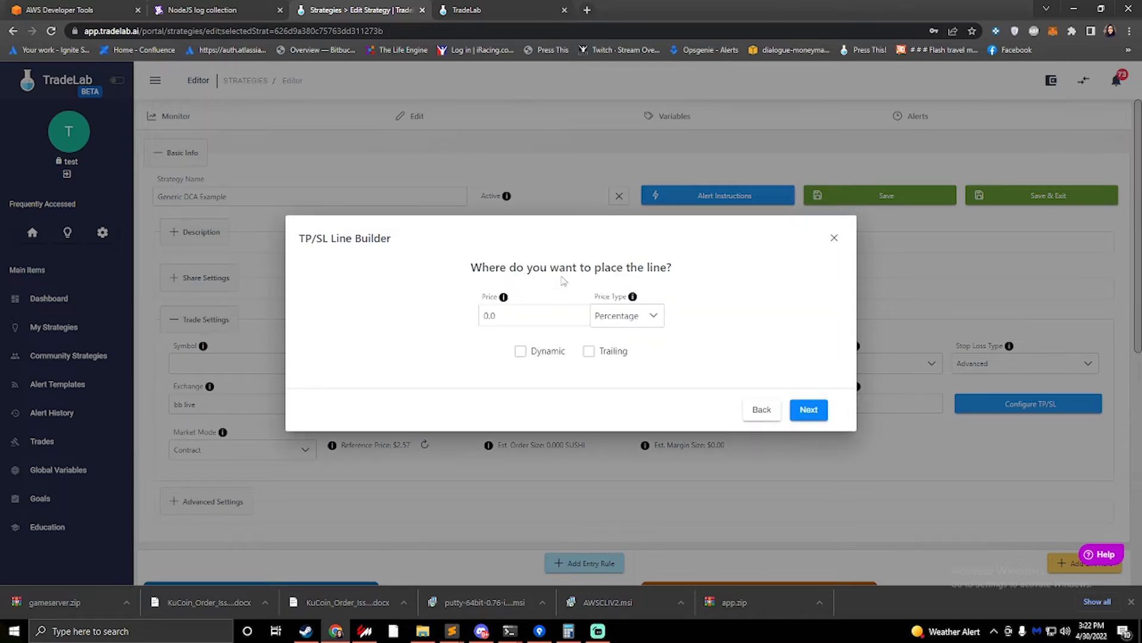
{"action": "left_click_drag", "start_coordinate": [522, 316], "coordinate": [446, 316]}
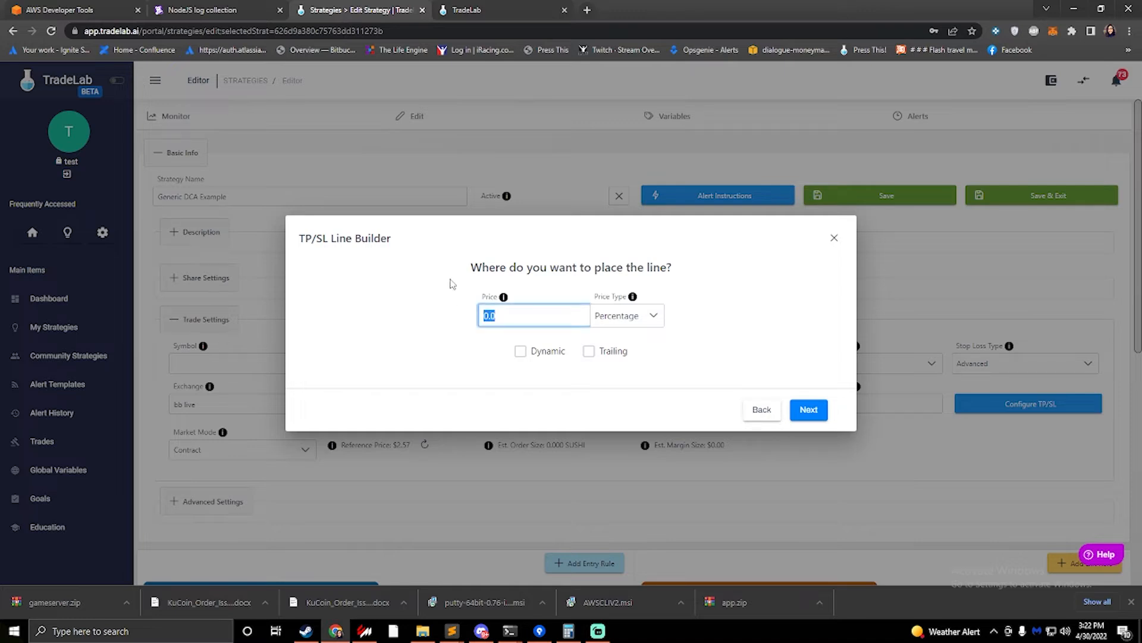
{"action": "type", "text": "8"}
{"action": "left_click", "coordinate": [521, 353]}
{"action": "left_click", "coordinate": [526, 316]}
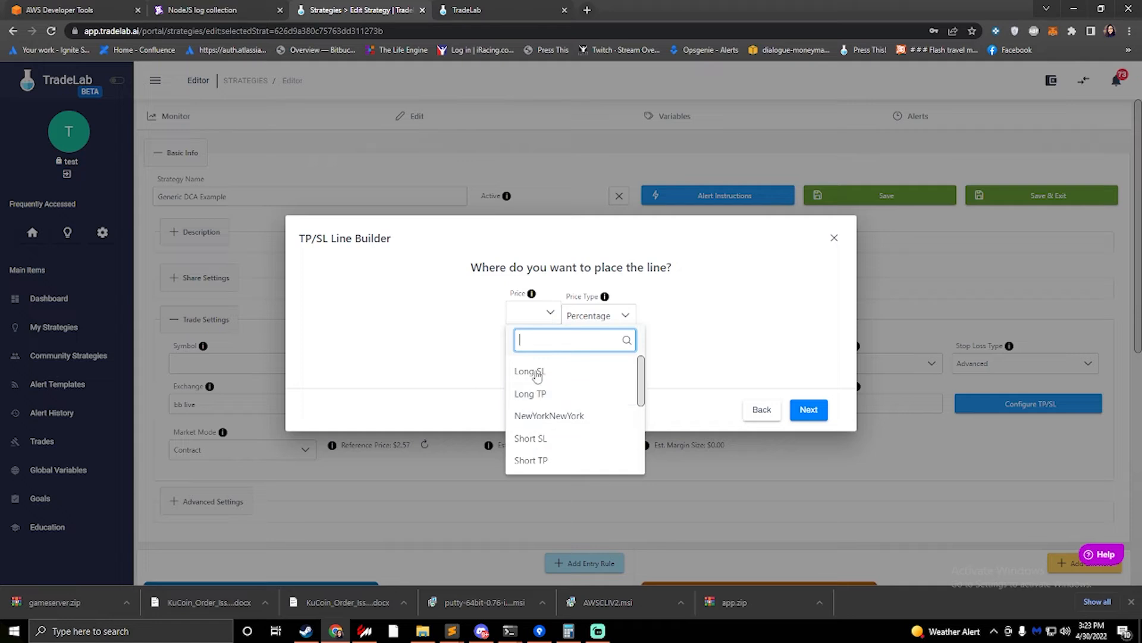
{"action": "left_click", "coordinate": [731, 349]}
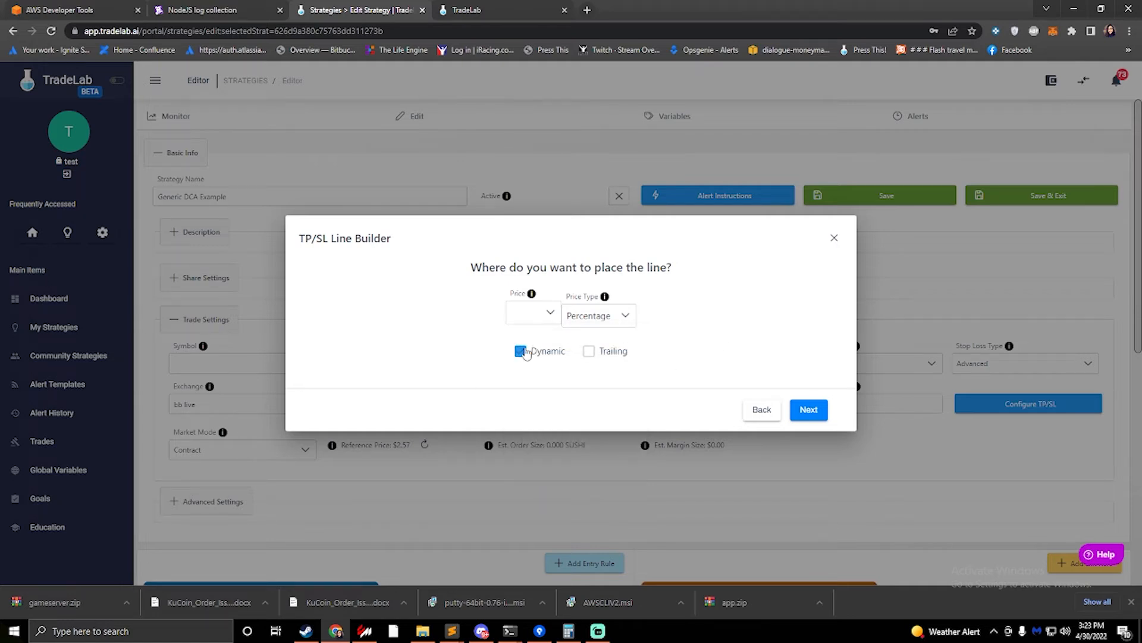
{"action": "left_click", "coordinate": [520, 351]}
Make the stop loss line take 100% of the position with a market order, and finish it under the name Stop Line
{"action": "left_click", "coordinate": [808, 408]}
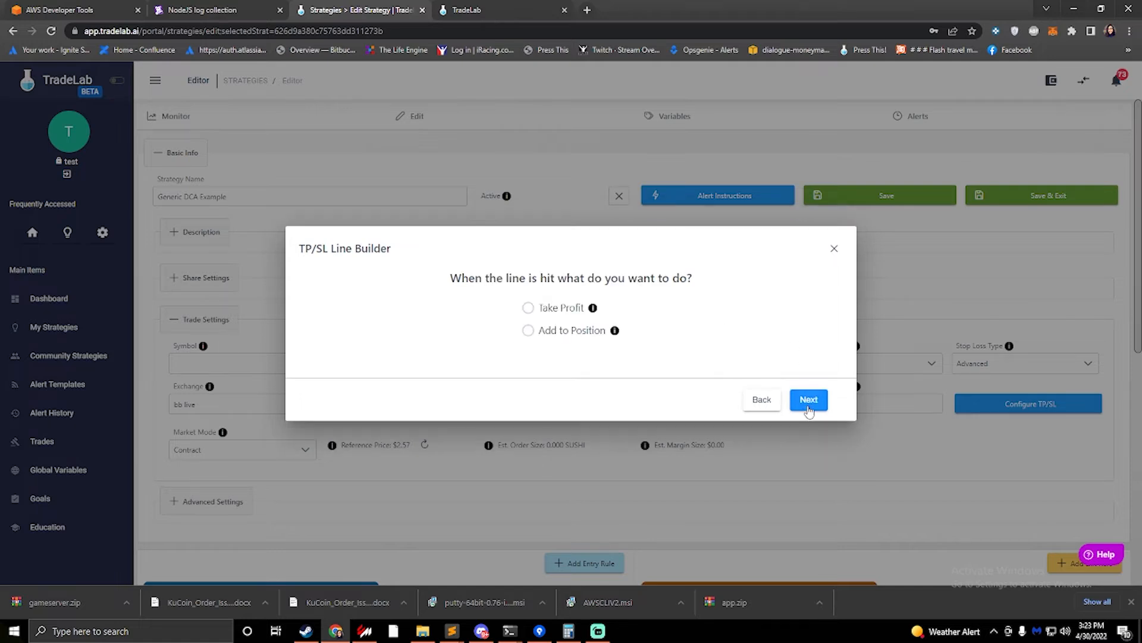
{"action": "left_click", "coordinate": [528, 308]}
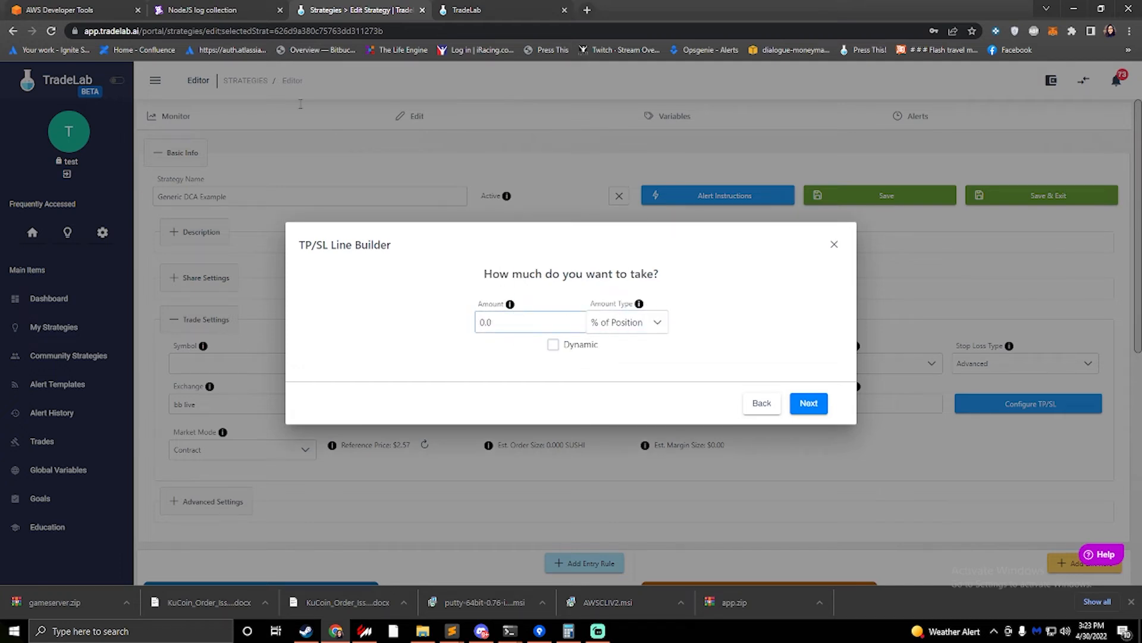
{"action": "left_click", "coordinate": [543, 314]}
{"action": "double_click", "coordinate": [482, 322]}
{"action": "type", "text": "10"}
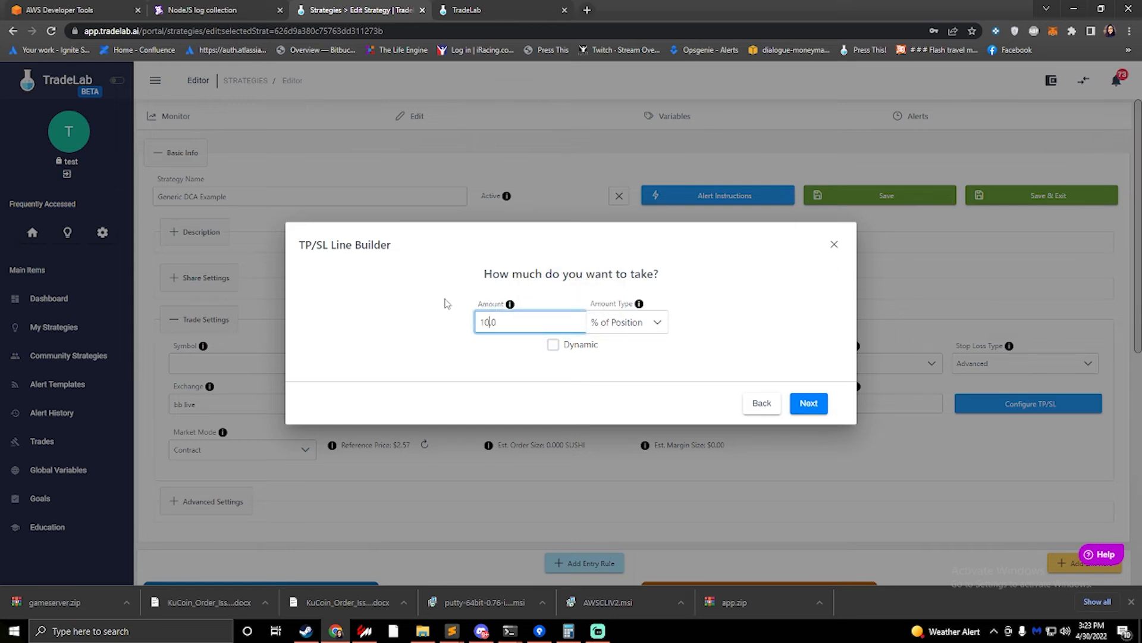
{"action": "type", "text": "0"}
{"action": "left_click", "coordinate": [818, 409]}
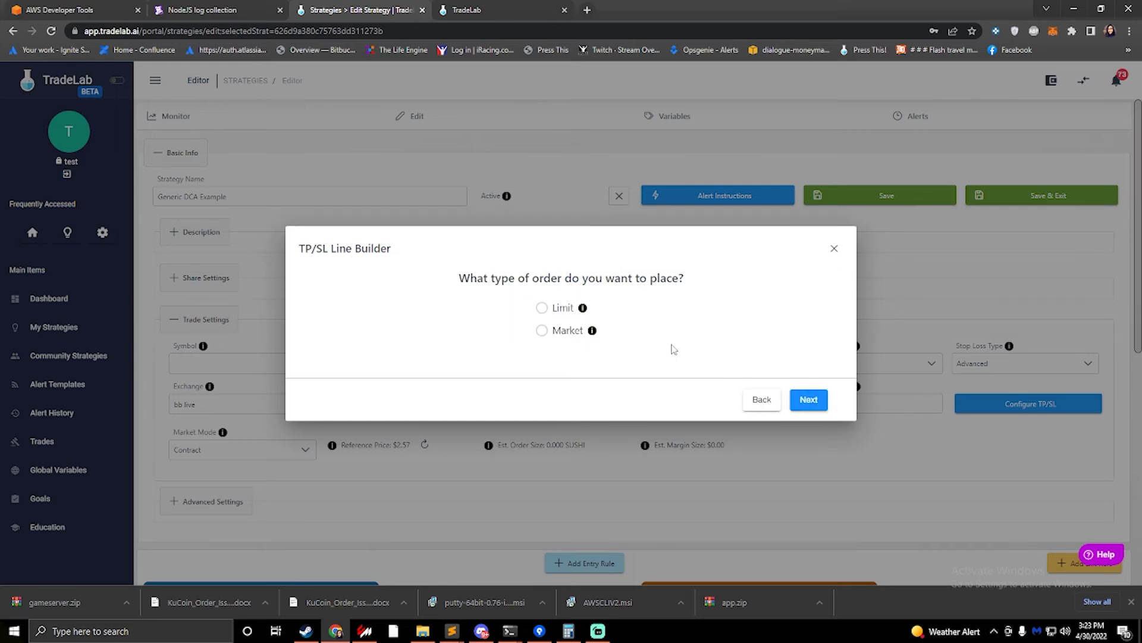
{"action": "left_click", "coordinate": [542, 332]}
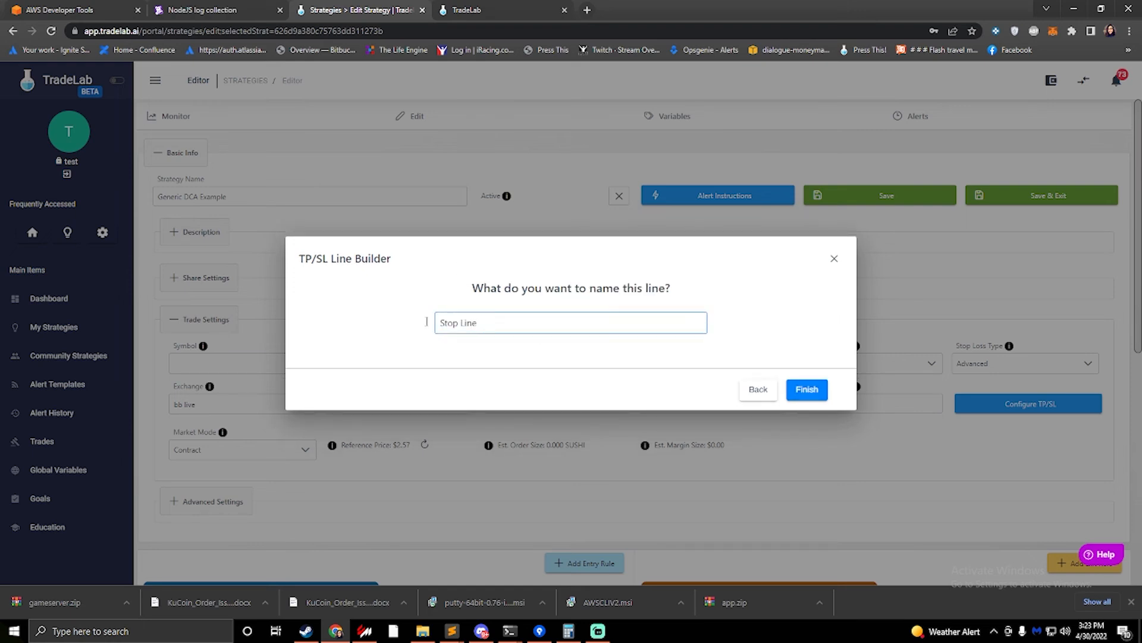
{"action": "left_click", "coordinate": [805, 390]}
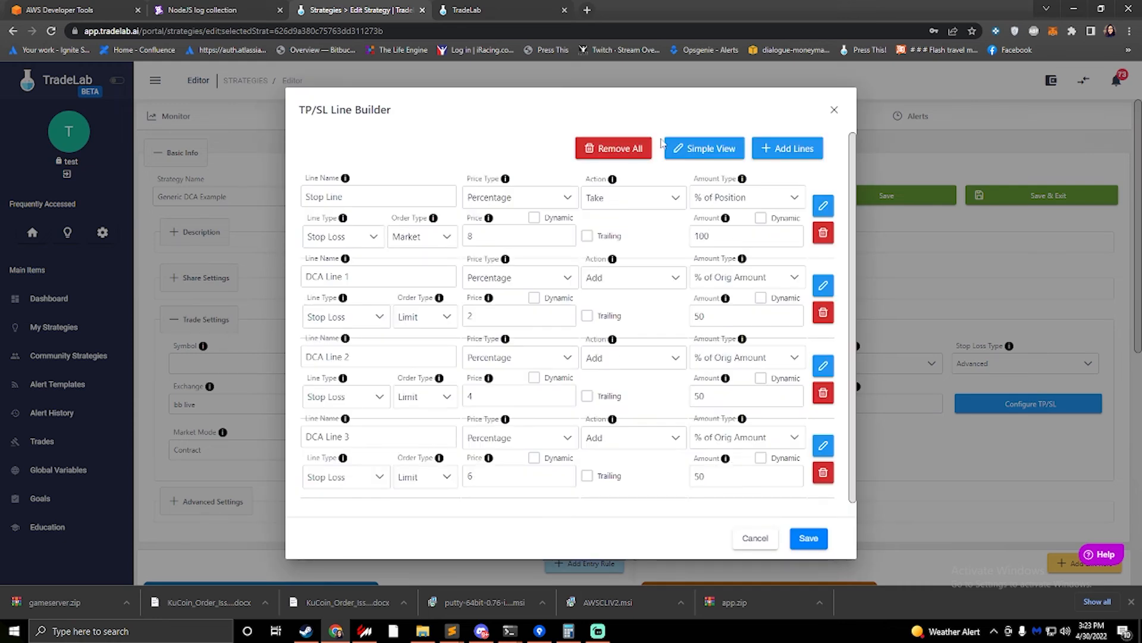
Return the line list to the simple view, check the Stop Line description, and save the TP/SL lines
{"action": "left_click", "coordinate": [685, 152]}
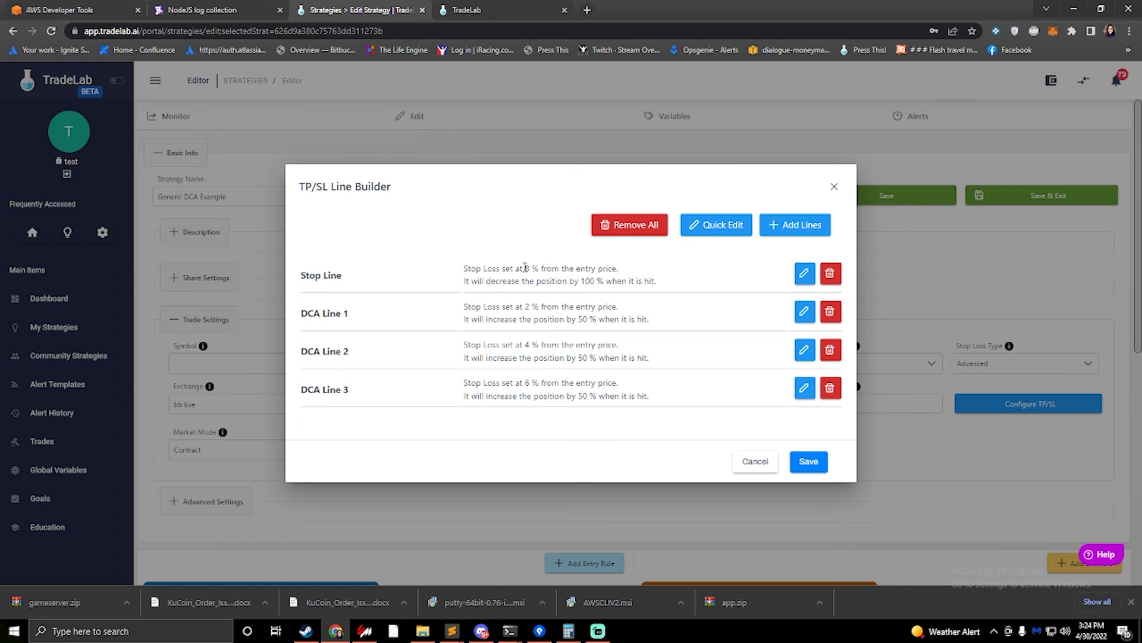
{"action": "left_click_drag", "start_coordinate": [482, 269], "coordinate": [622, 280]}
{"action": "left_click", "coordinate": [809, 462]}
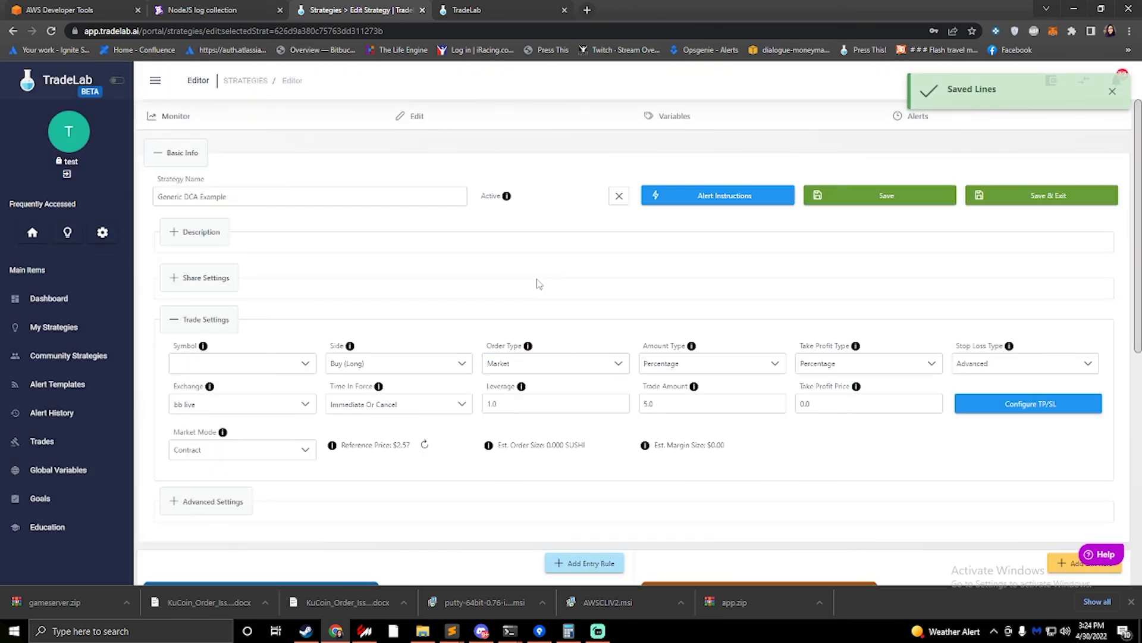